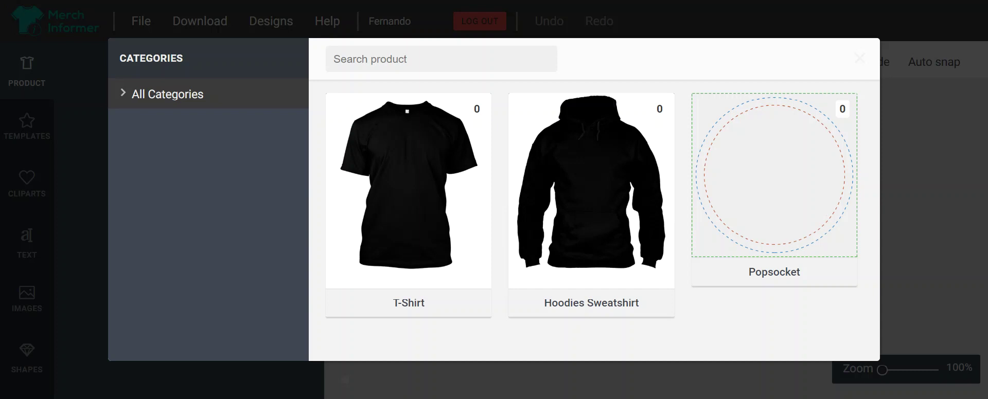
- Pick the Popsocket card in the product picker to open its blank circular template
mouse_move(419, 181)
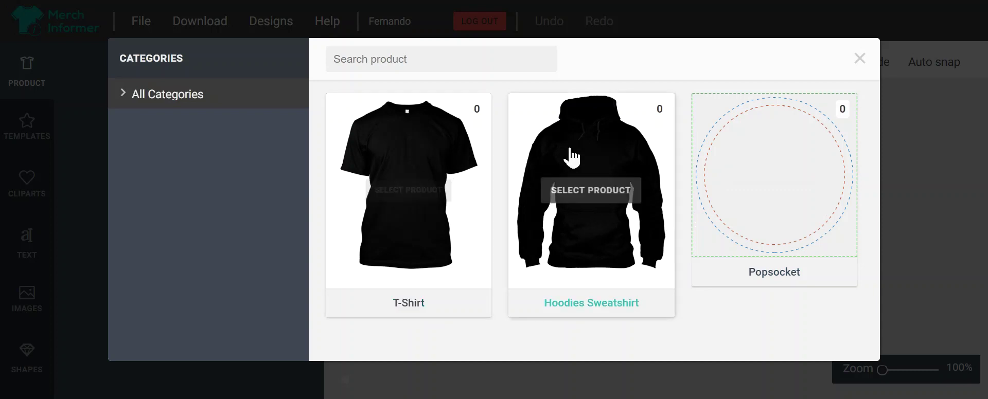
mouse_move(760, 176)
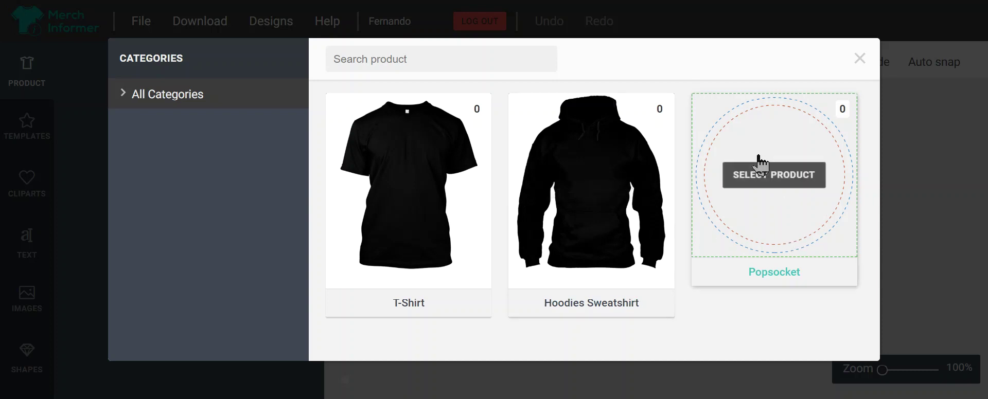
left_click(785, 177)
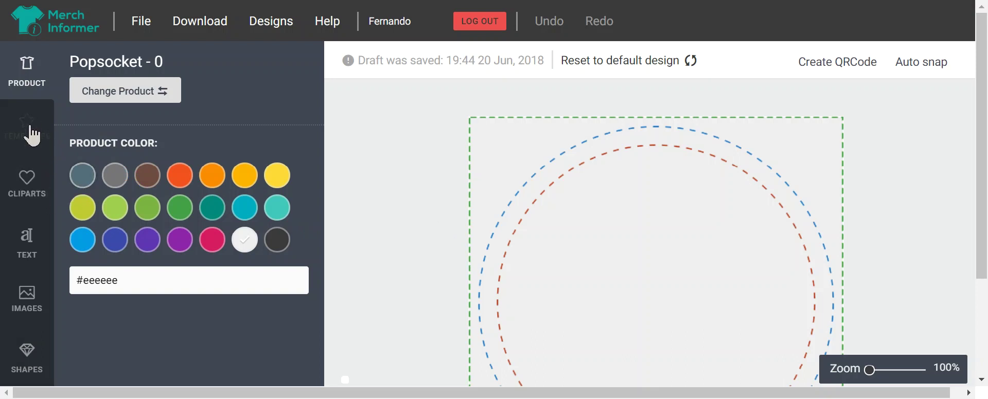
- Browse the Cliparts, Text and Shapes panels, then open the Images upload panel
left_click(32, 196)
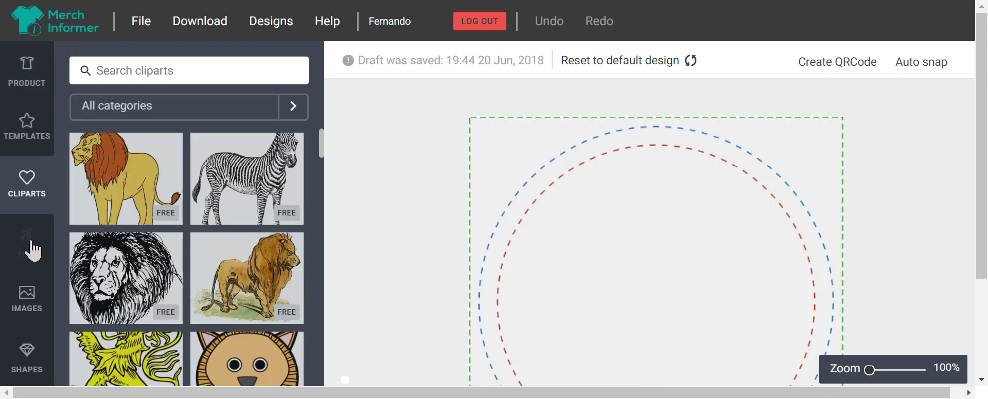
left_click(31, 245)
scroll(31, 252, "down", 3)
left_click(34, 227)
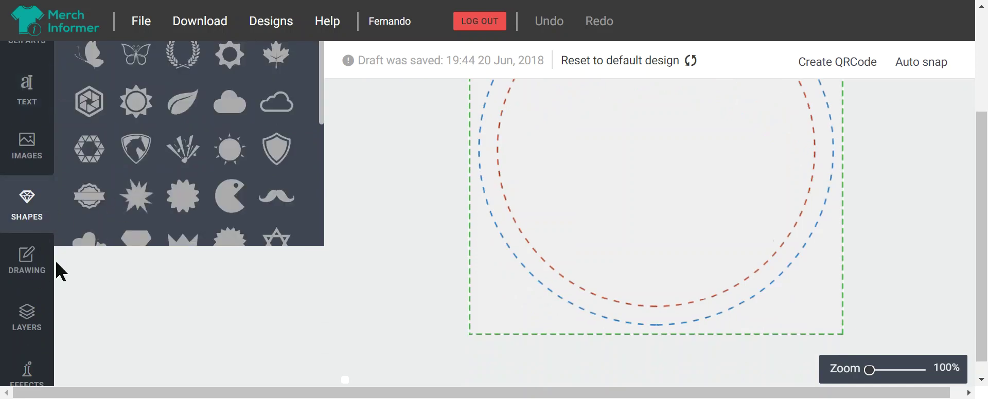
scroll(57, 265, "up", 2)
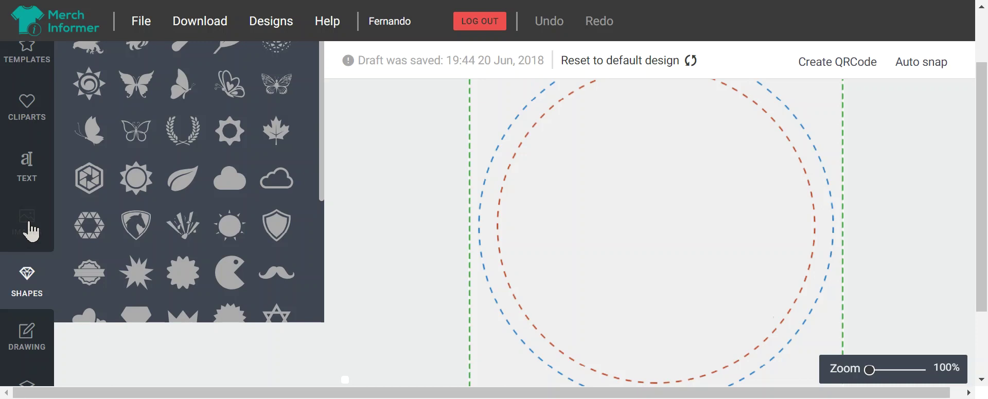
left_click(31, 229)
scroll(145, 232, "up", 2)
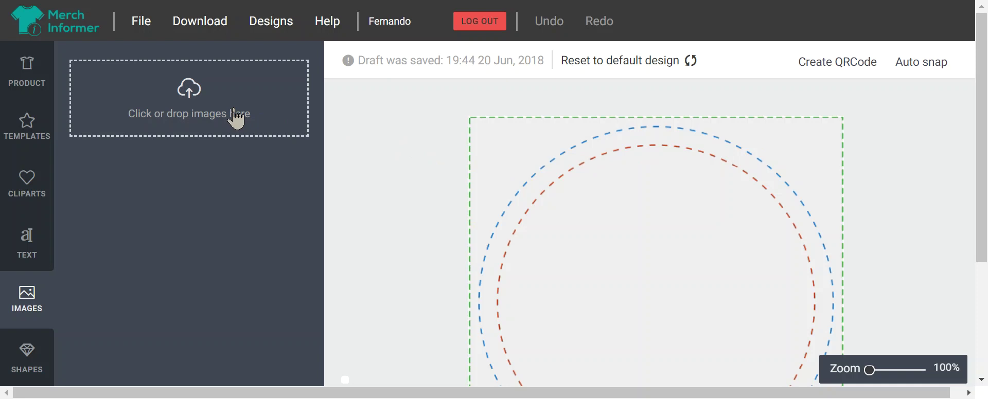
- Drop the hen-and-chicks file into the upload zone and place its thumbnail on the template
left_click_drag(566, 206, 187, 115)
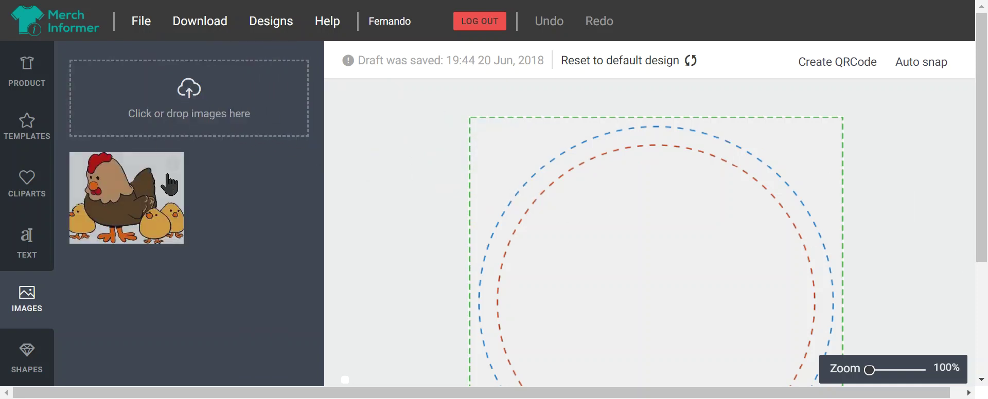
mouse_move(135, 201)
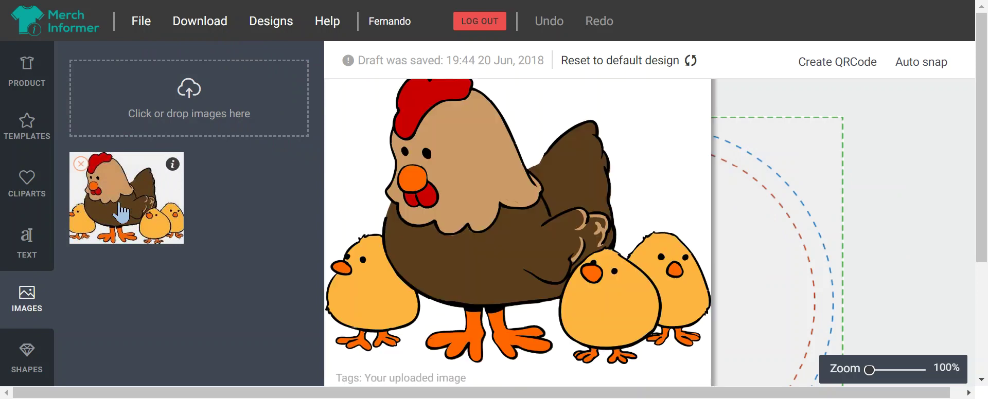
left_click(119, 213)
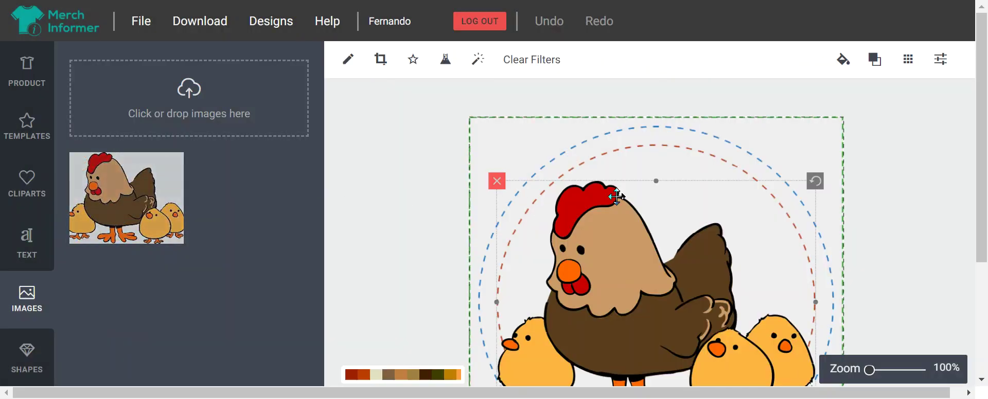
scroll(668, 194, "down", 2)
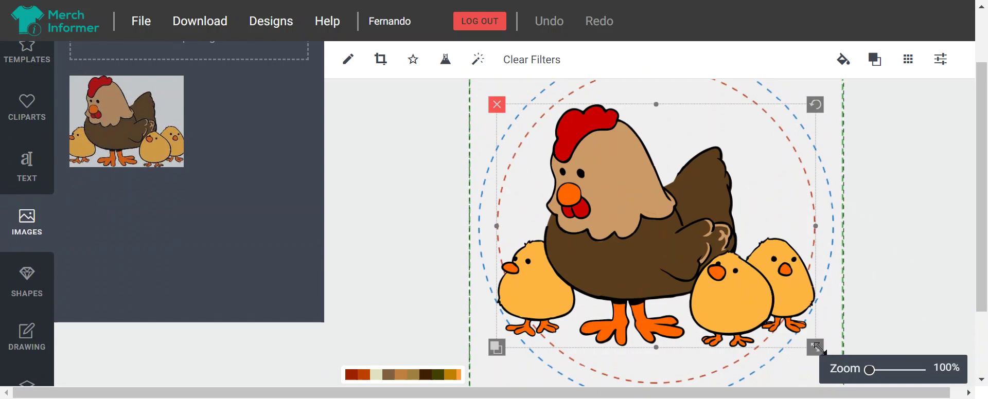
- Resize the hen image and nudge it until it sits centred in the red dashed circle
left_click_drag(815, 348, 786, 324)
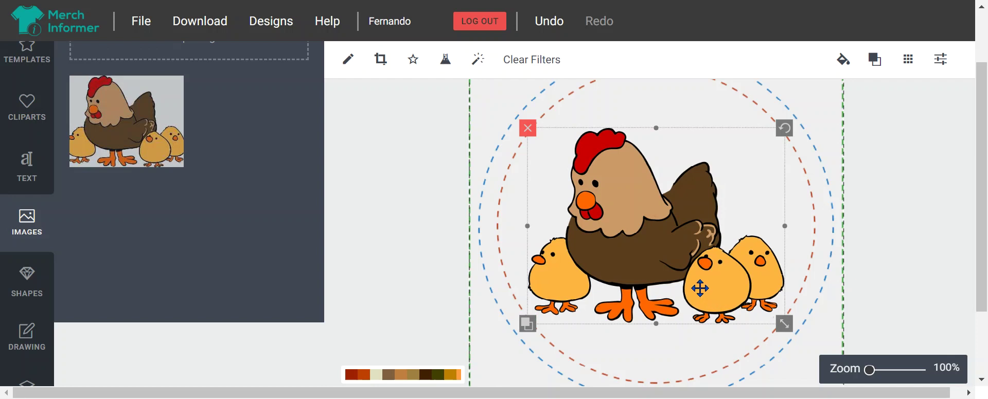
left_click_drag(699, 287, 705, 260)
left_click_drag(789, 295, 806, 311)
left_click_drag(716, 257, 713, 259)
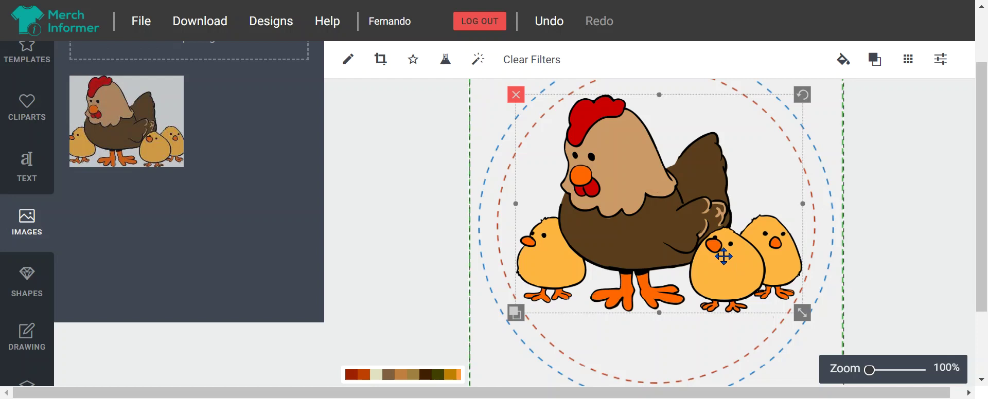
left_click_drag(723, 256, 723, 255)
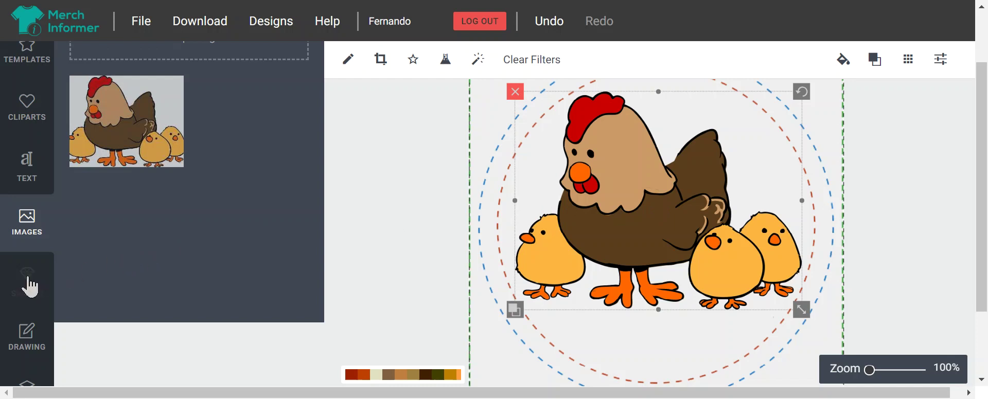
scroll(93, 265, "down", 3)
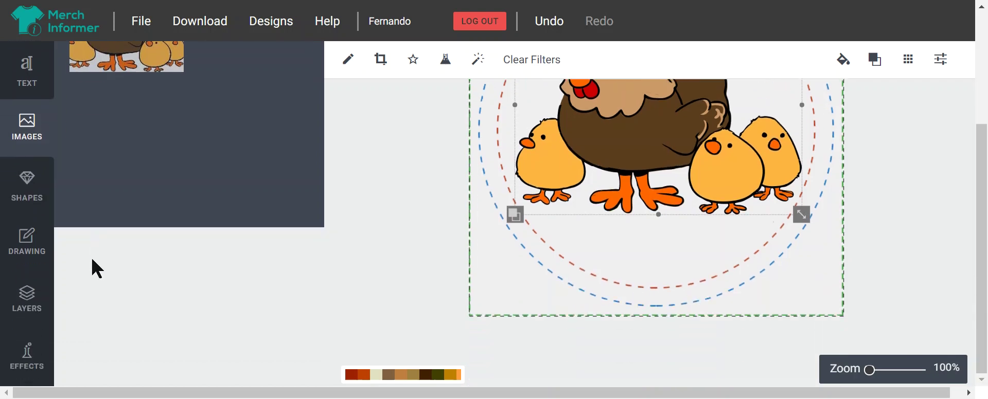
- Add a black speech-bubble shape from the Shapes library to the design
scroll(92, 265, "up", 2)
scroll(92, 258, "up", 2)
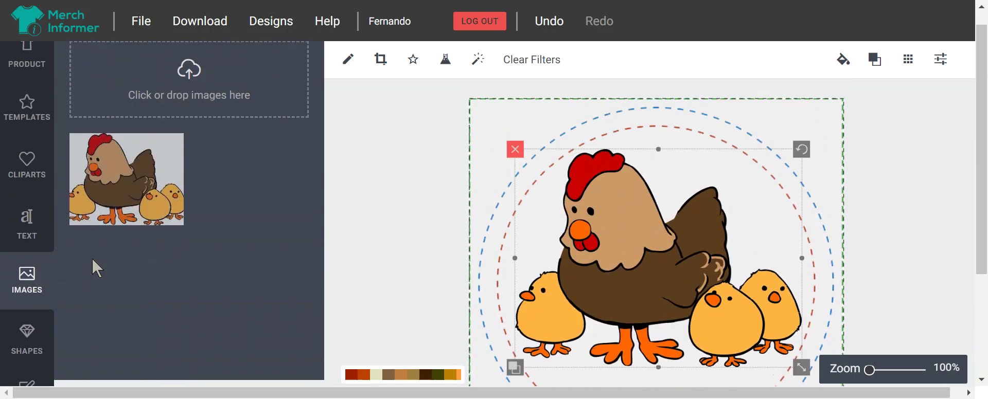
scroll(91, 257, "down", 2)
scroll(92, 258, "up", 3)
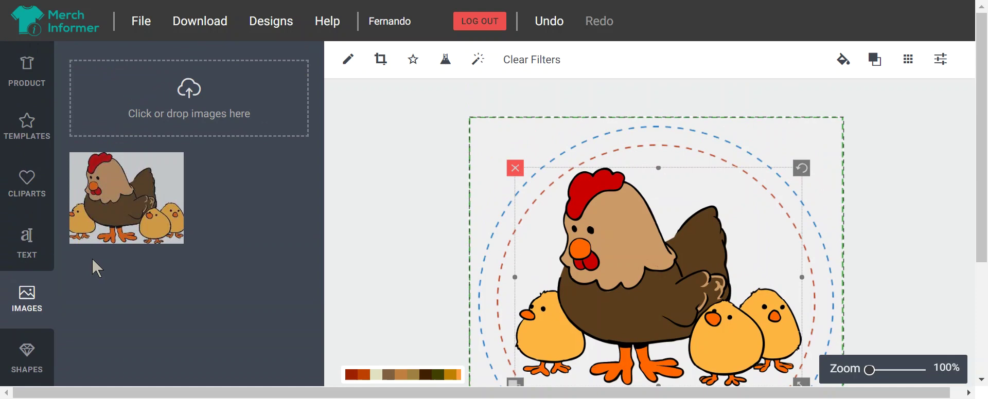
scroll(92, 258, "down", 5)
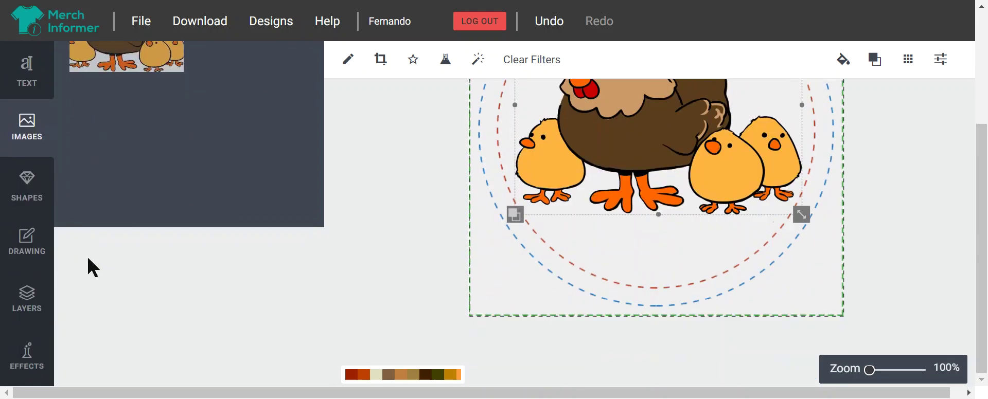
left_click(34, 199)
scroll(139, 217, "up", 5)
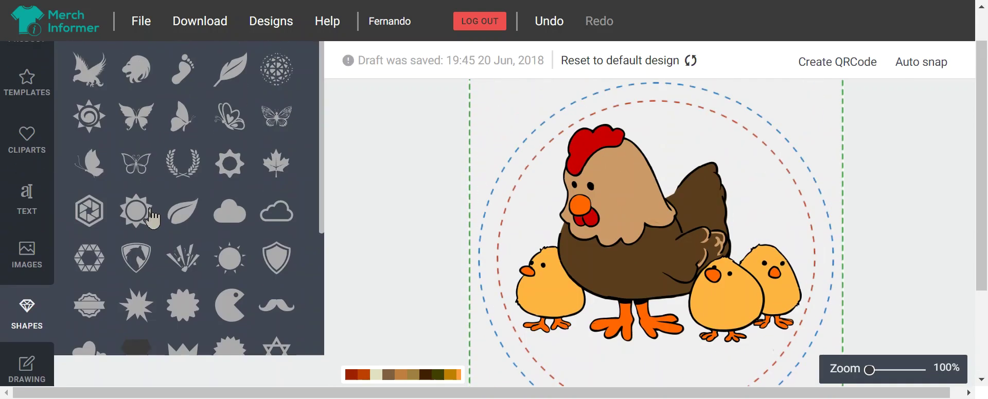
scroll(164, 214, "down", 3)
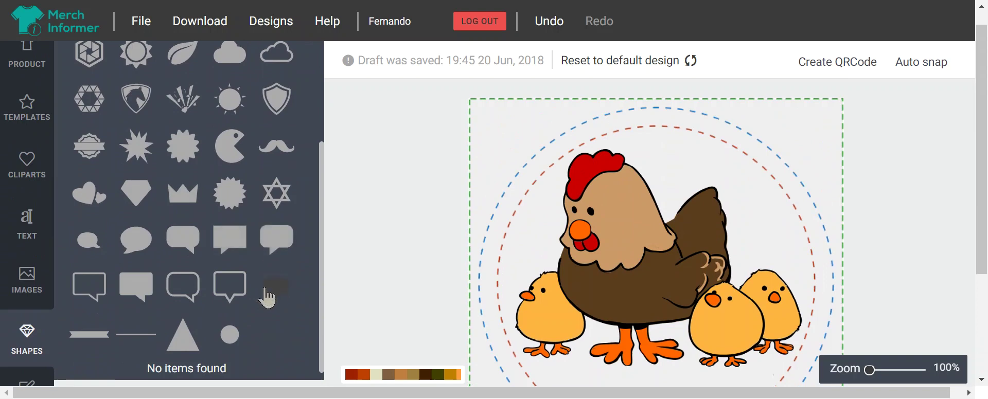
left_click(232, 246)
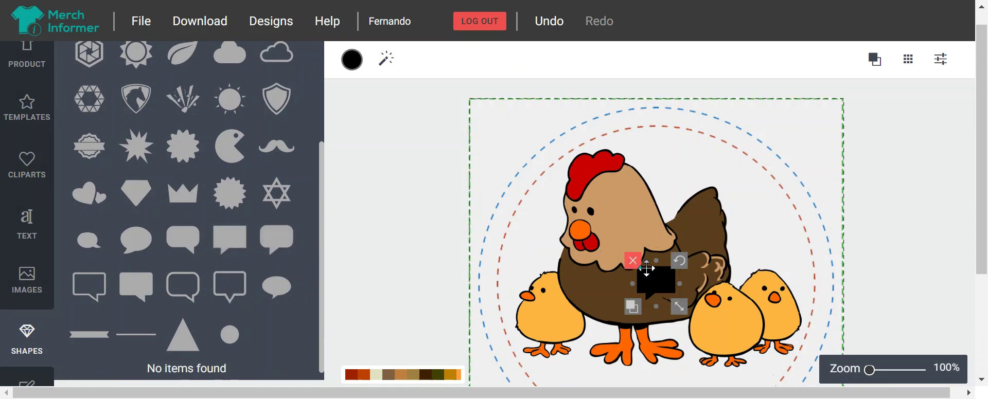
- Move the black shape to the canvas's top-left corner and enlarge it over the hen
left_click_drag(662, 284, 500, 124)
left_click_drag(519, 146, 915, 316)
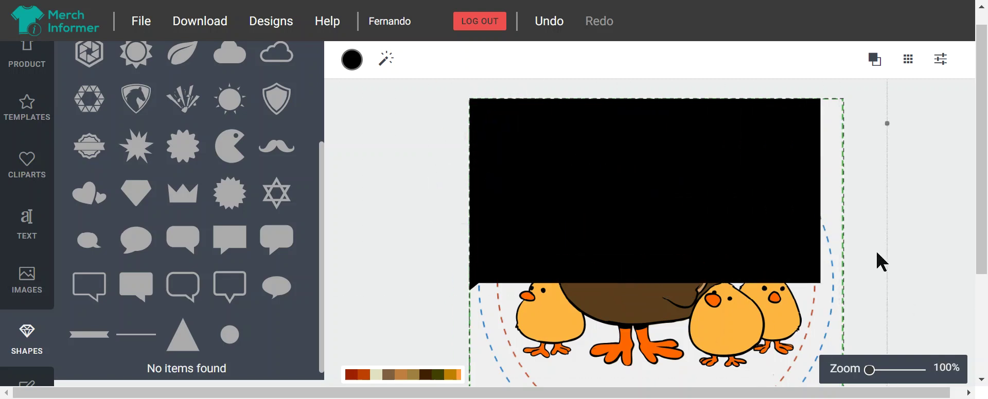
scroll(910, 252, "down", 3)
scroll(823, 167, "up", 4)
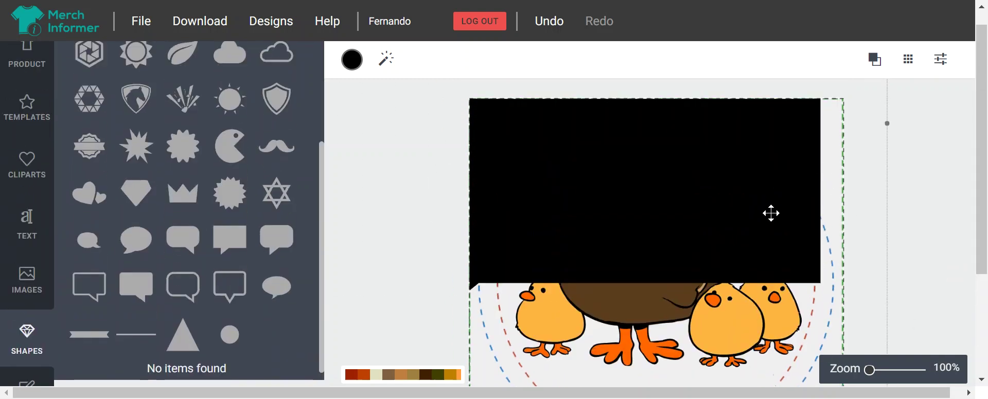
scroll(840, 260, "down", 4)
scroll(668, 194, "up", 3)
scroll(882, 262, "down", 3)
scroll(834, 242, "up", 1)
scroll(834, 242, "up", 1)
- Reposition and stretch the black rectangle until it covers the whole design square
left_click_drag(631, 186, 562, 117)
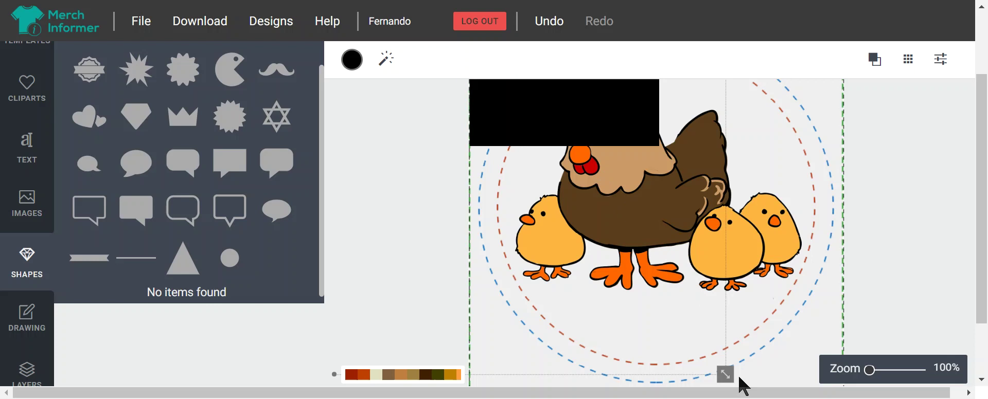
left_click_drag(725, 375, 899, 398)
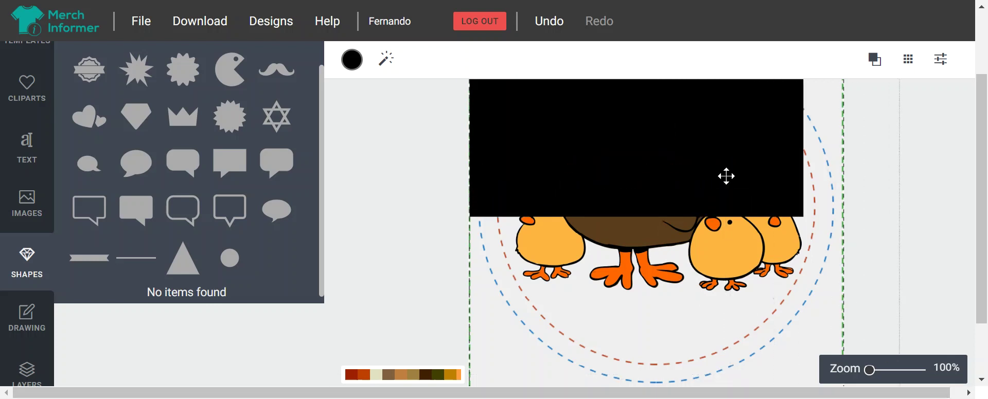
scroll(767, 302, "up", 3)
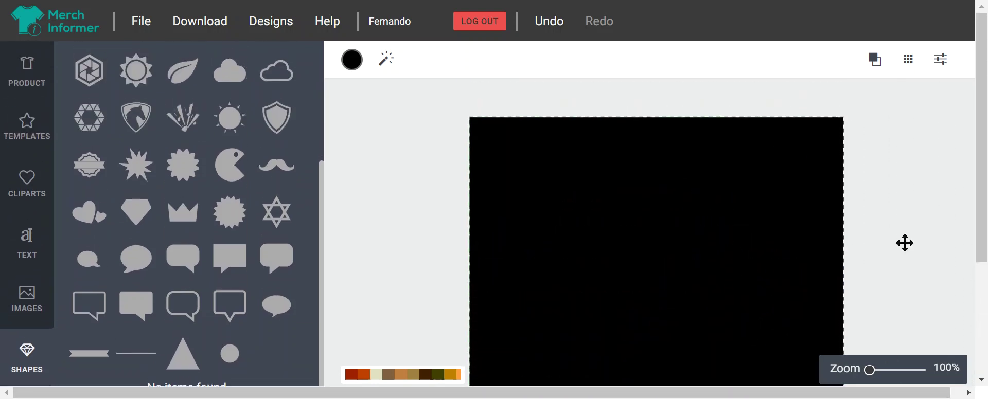
scroll(904, 243, "down", 3)
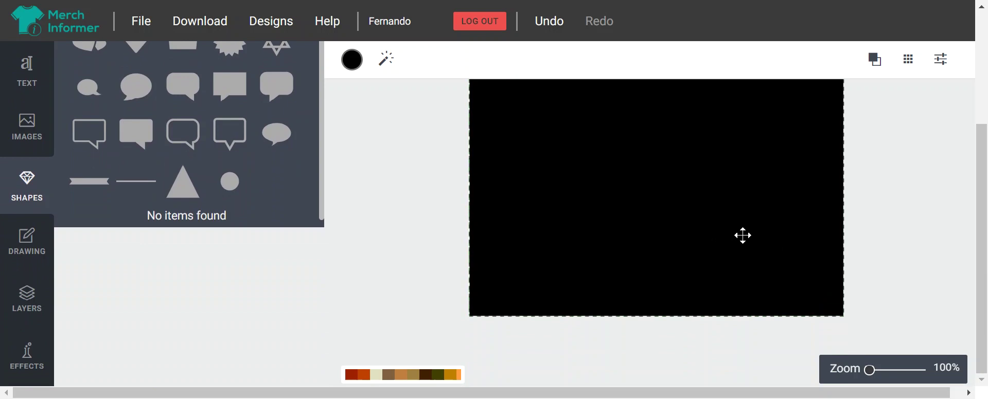
scroll(767, 236, "up", 3)
scroll(767, 236, "down", 2)
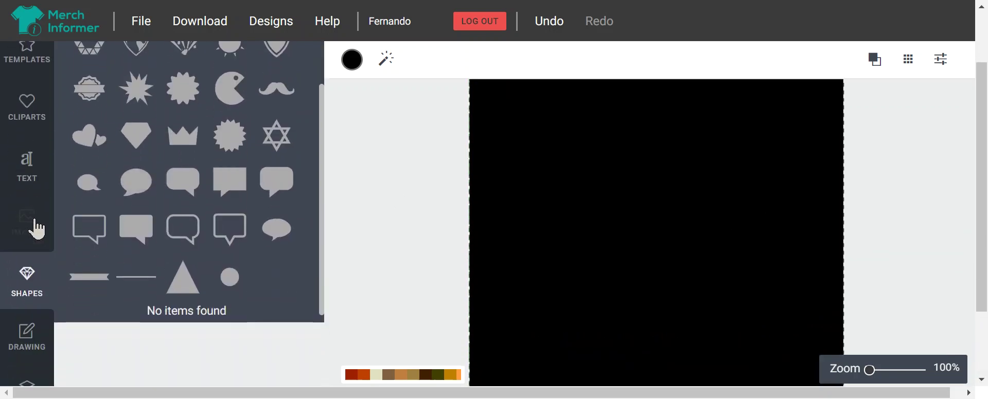
- In the Layers list, move Shape 84 beneath the chicken layer and select it
scroll(37, 286, "down", 3)
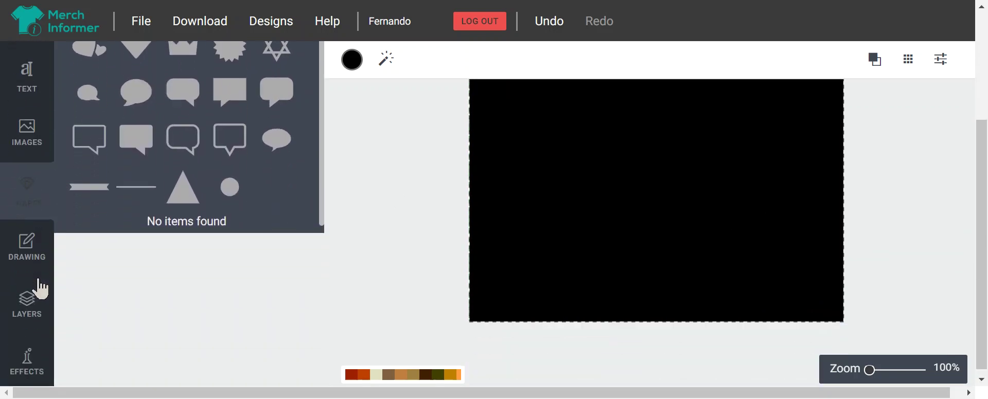
left_click(35, 316)
scroll(196, 168, "up", 3)
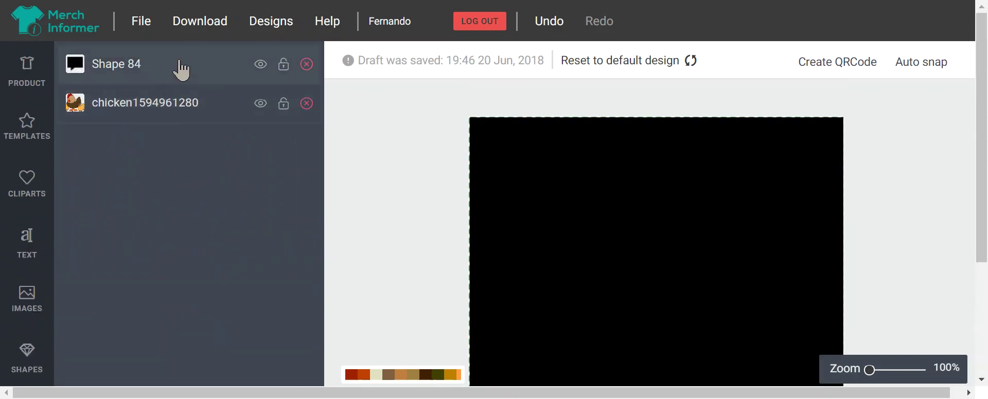
left_click_drag(180, 70, 167, 125)
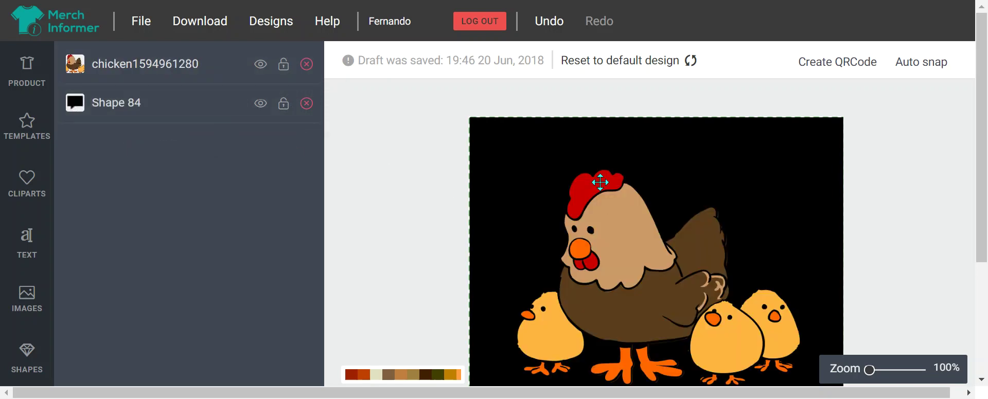
scroll(680, 221, "down", 3)
scroll(678, 225, "up", 2)
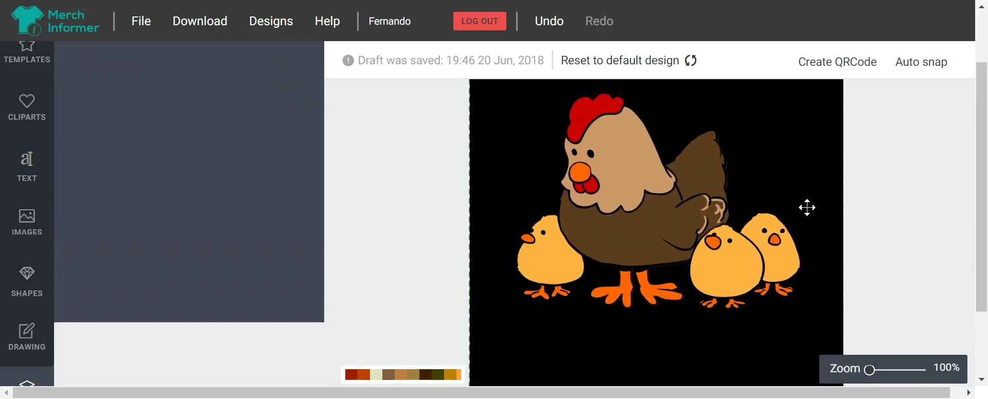
scroll(759, 198, "down", 1)
scroll(669, 191, "up", 3)
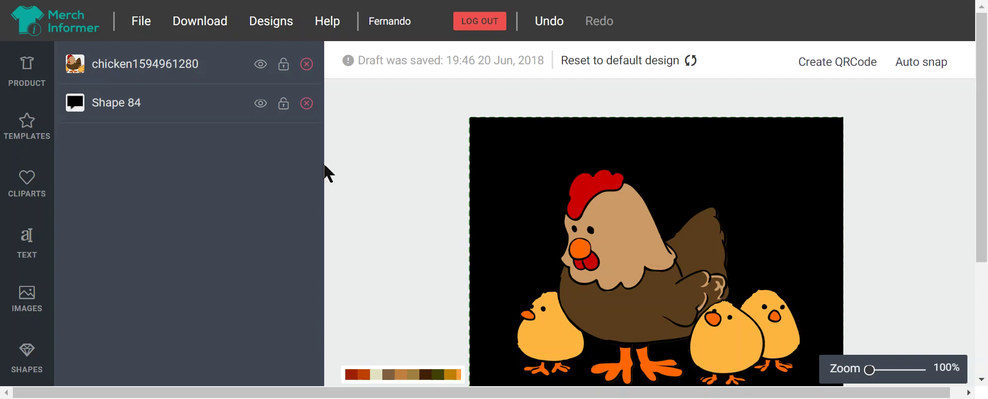
left_click(209, 108)
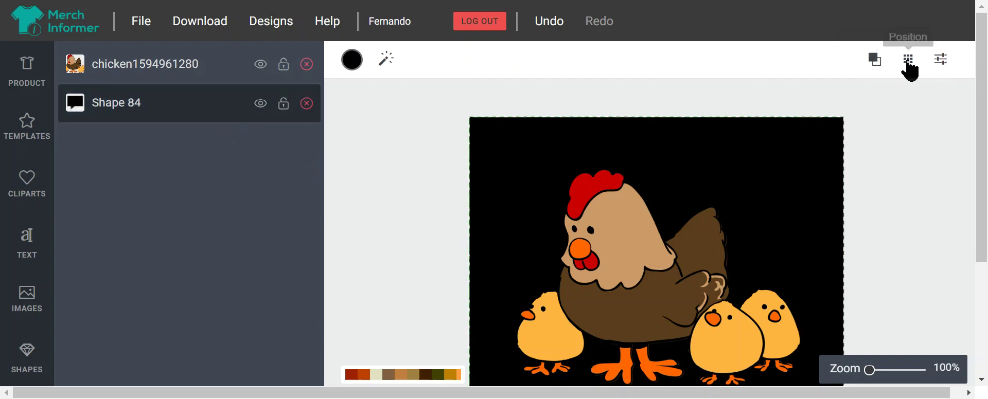
- Fill the selected Shape 84 with the red swatch #b71111
left_click(941, 59)
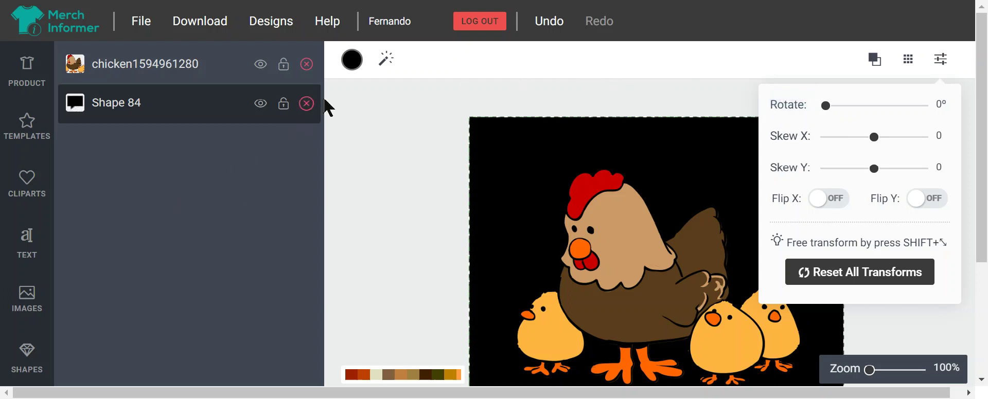
left_click(352, 60)
left_click(515, 218)
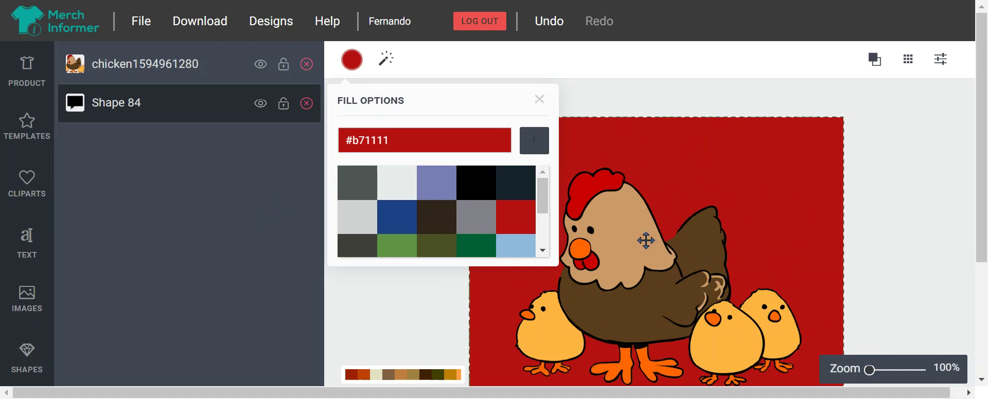
left_click(260, 104)
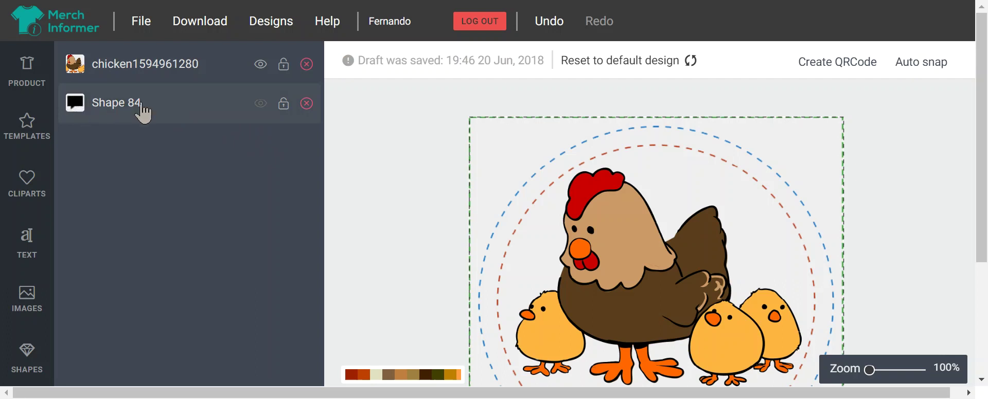
scroll(619, 214, "down", 3)
scroll(687, 190, "up", 3)
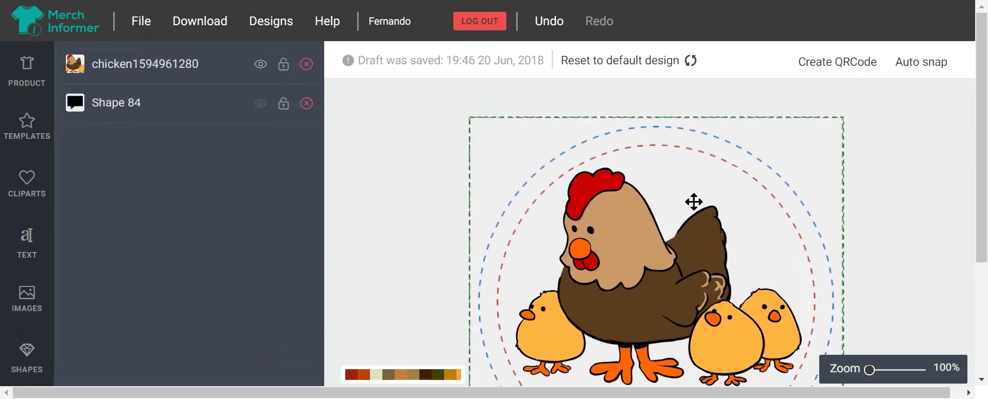
left_click(260, 104)
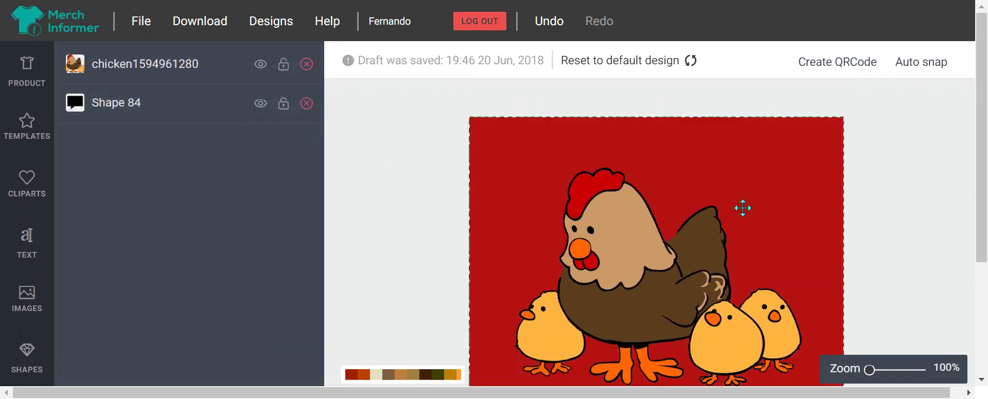